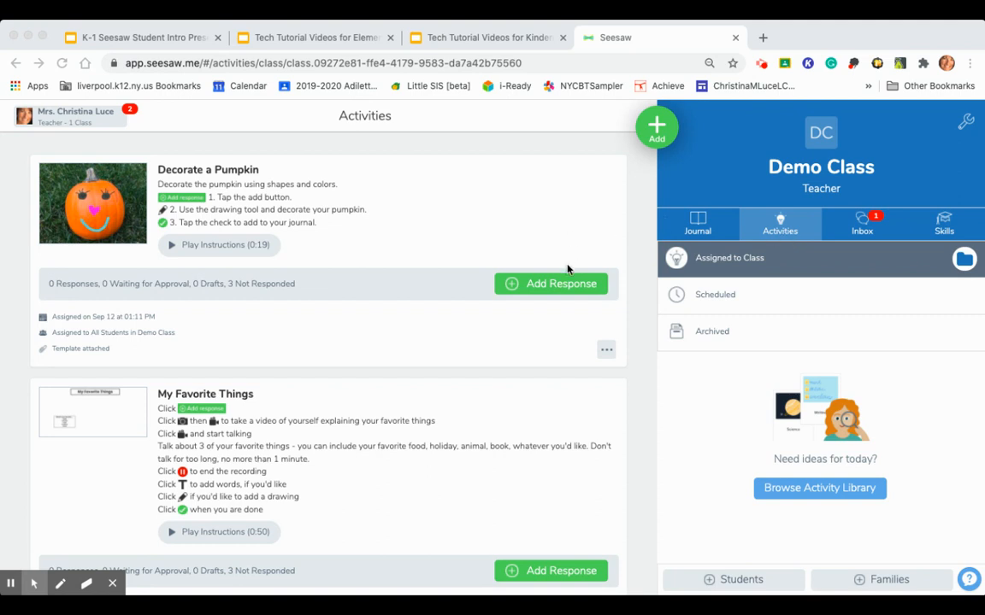
Step: Start a response to the Decorate a Pumpkin activity as Sample Student
click(560, 285)
click(561, 287)
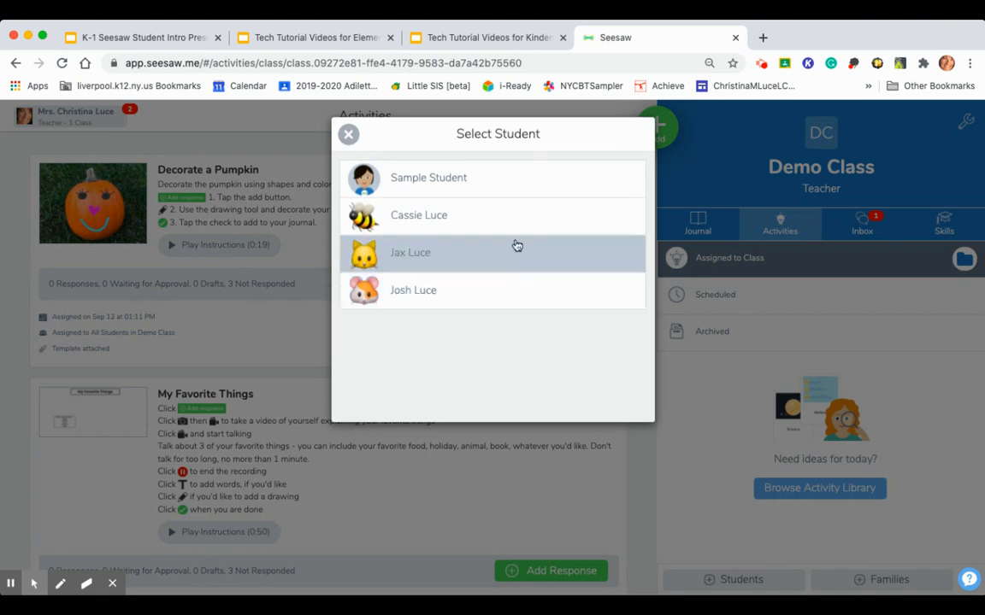
click(514, 176)
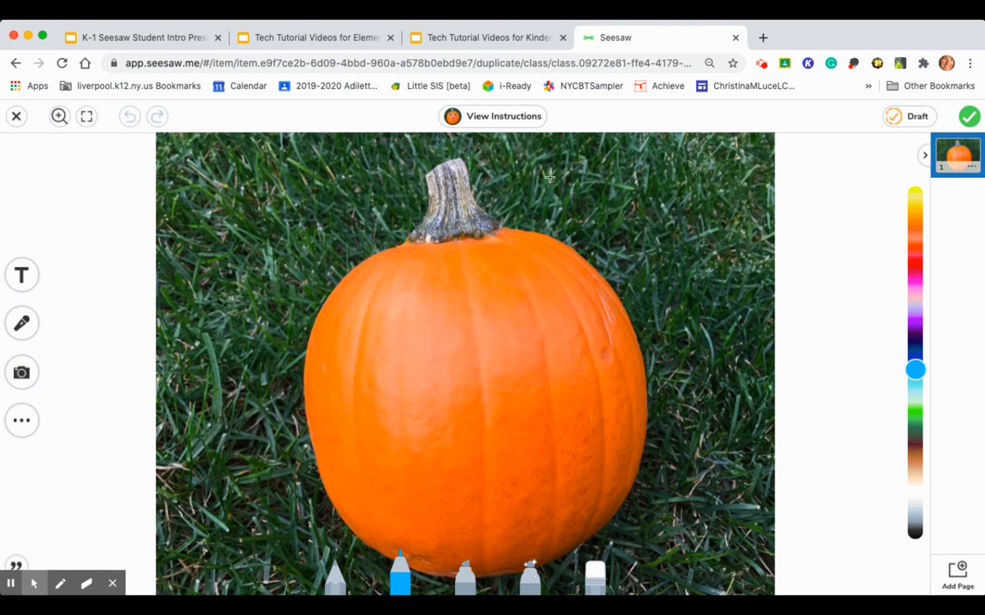
Step: Try a dark blue glow-pen triangle as the pumpkin's left eye, and erase it
click(659, 590)
click(659, 590)
click(530, 583)
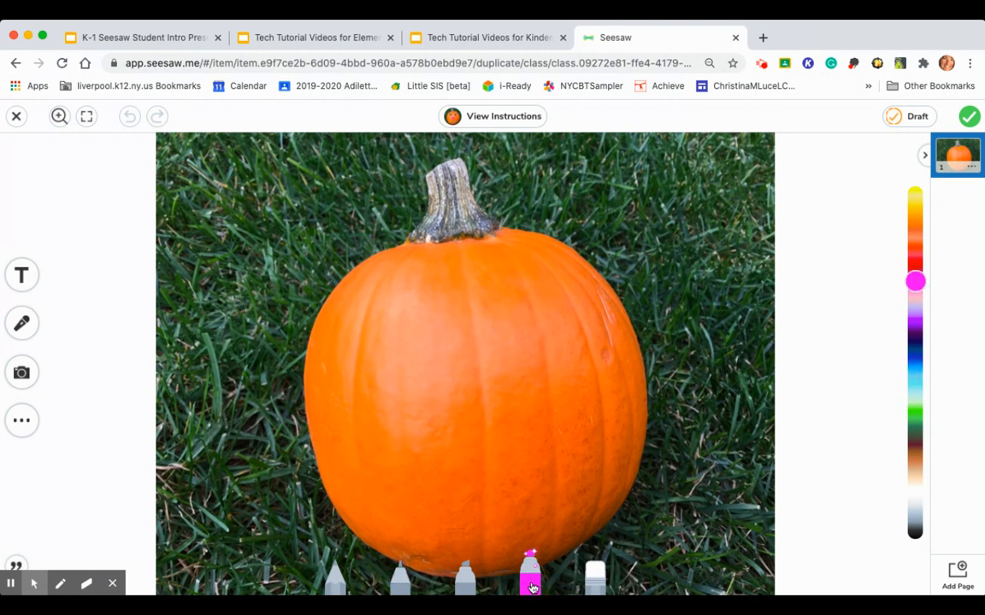
click(915, 345)
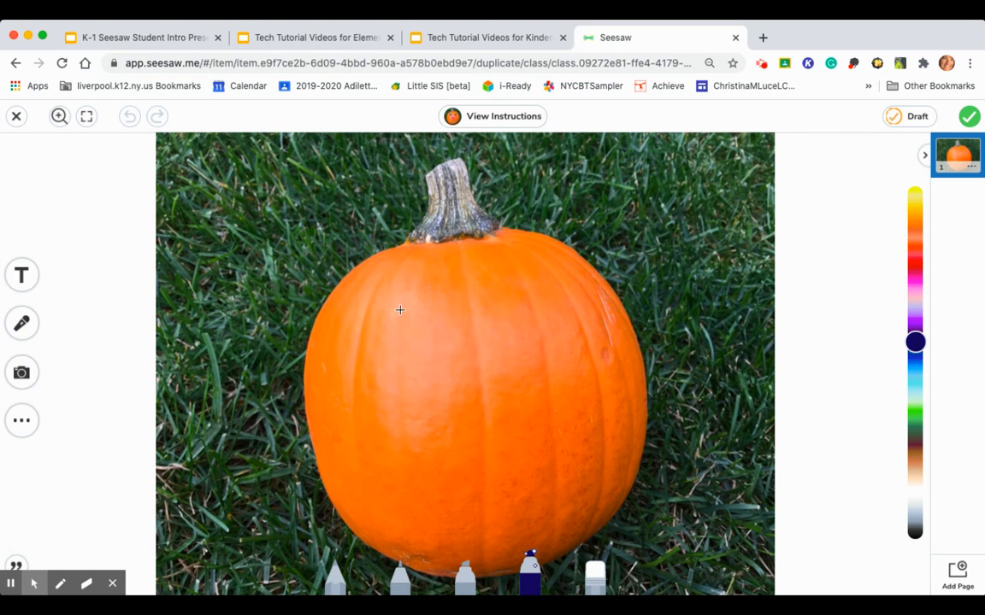
mouse_move(399, 308)
mouse_down()
mouse_move(385, 345)
mouse_move(423, 345)
mouse_move(405, 318)
mouse_up()
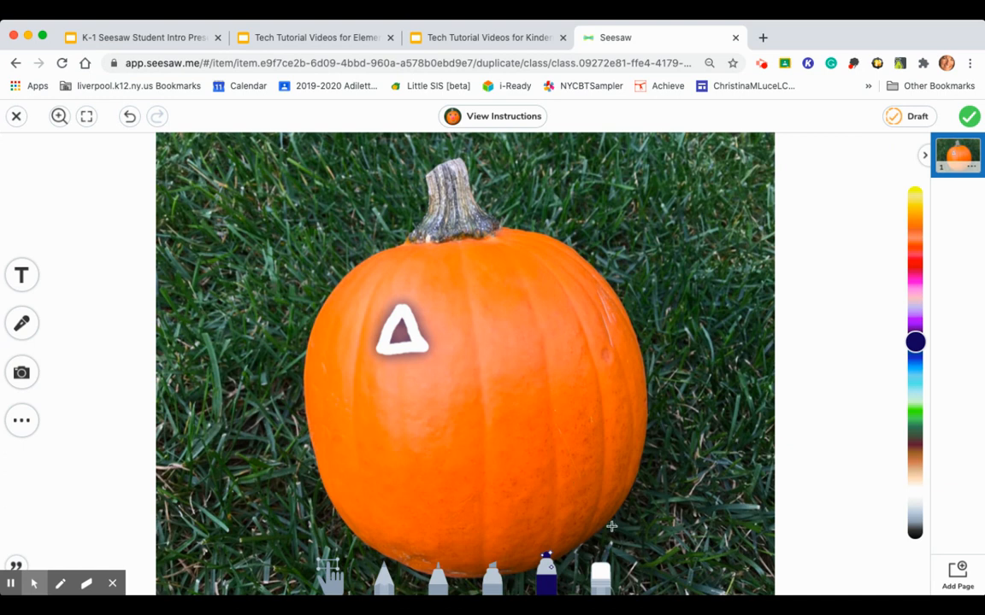
click(601, 575)
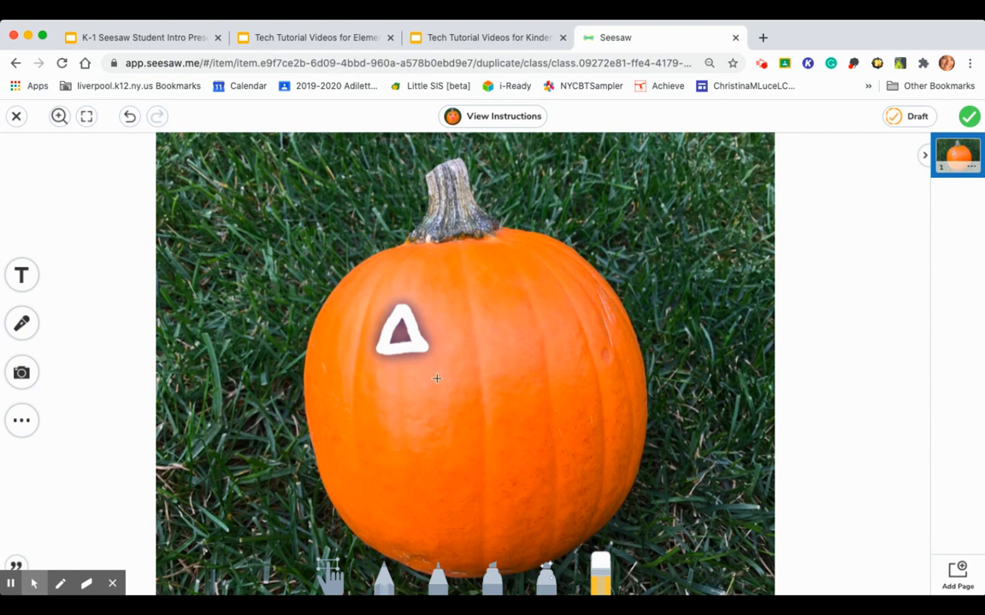
mouse_move(398, 329)
mouse_down()
mouse_move(409, 315)
mouse_move(392, 336)
mouse_move(413, 352)
mouse_move(430, 348)
mouse_move(392, 310)
mouse_move(395, 330)
mouse_up()
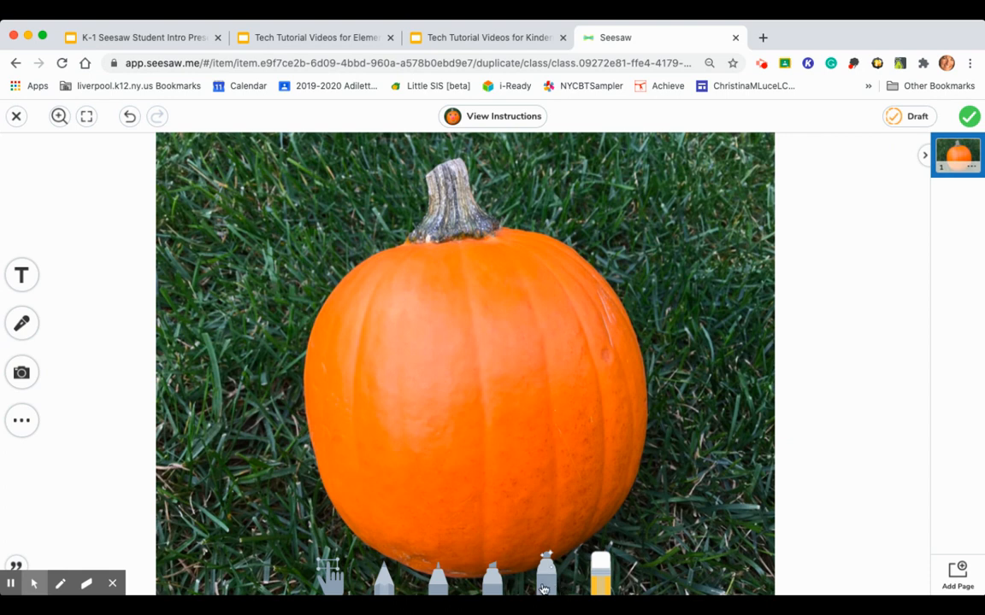
Step: Draw two filled triangular eyes on the upper half of the pumpkin with the highlighter in dark purple
click(495, 584)
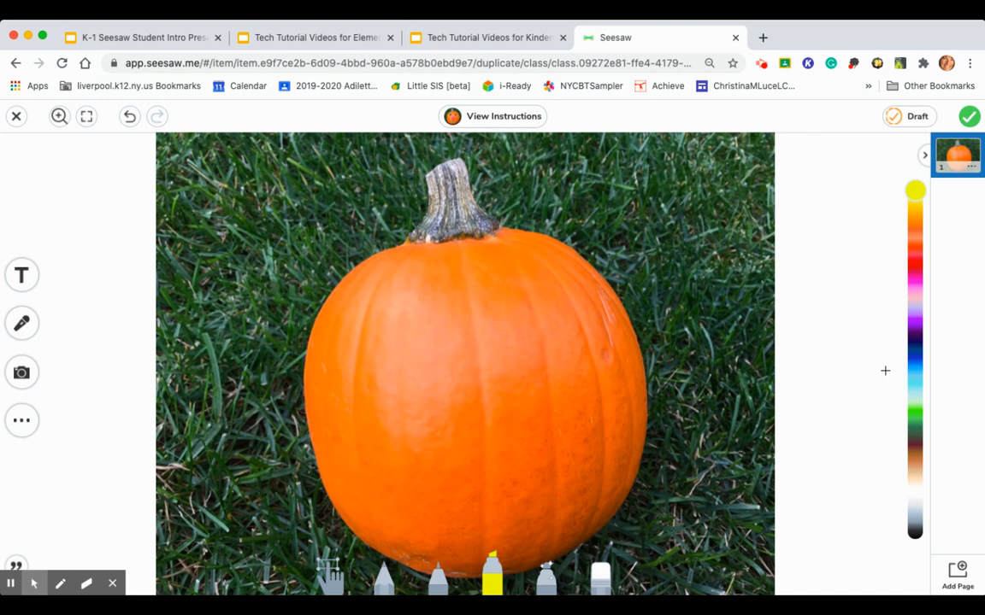
click(915, 338)
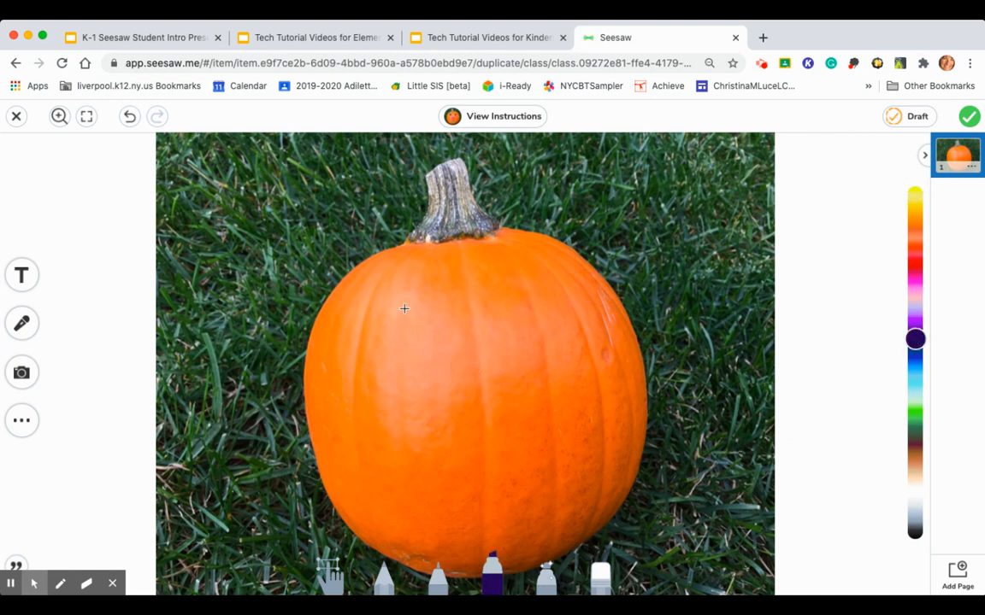
mouse_move(402, 306)
mouse_down()
mouse_move(385, 345)
mouse_move(435, 351)
mouse_move(409, 313)
mouse_move(395, 335)
mouse_move(425, 342)
mouse_up()
mouse_move(517, 302)
mouse_down()
mouse_move(494, 346)
mouse_move(545, 343)
mouse_move(518, 306)
mouse_move(523, 333)
mouse_move(511, 325)
mouse_move(517, 319)
mouse_move(539, 340)
mouse_up()
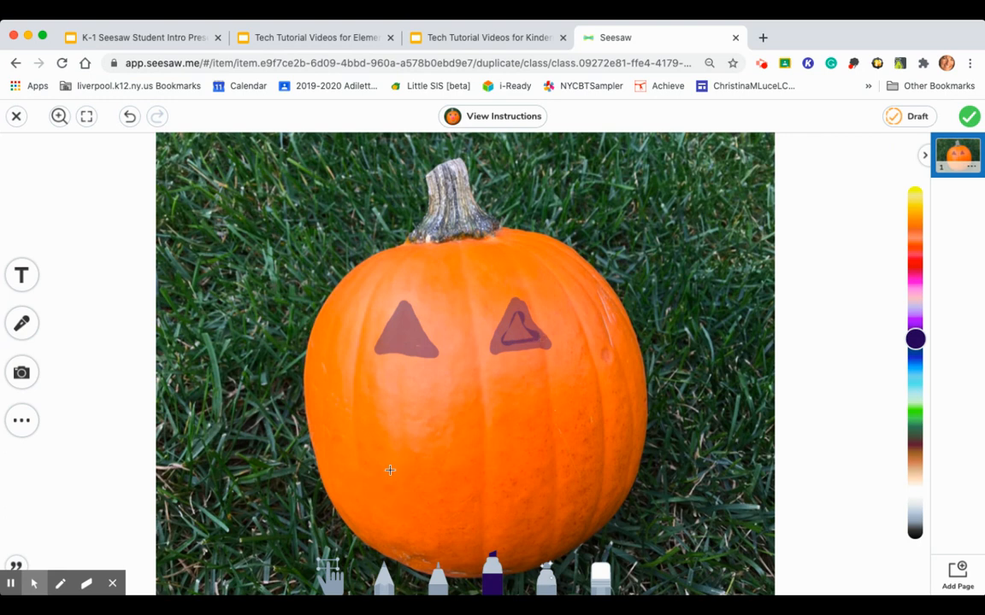
Step: Draw a thick dark purple zigzag mouth across the lower pumpkin and a red triangular nose between the eyes and mouth
mouse_move(373, 479)
mouse_down()
mouse_move(398, 443)
mouse_move(424, 467)
mouse_move(453, 439)
mouse_move(496, 463)
mouse_move(518, 431)
mouse_move(558, 453)
mouse_move(581, 436)
mouse_up()
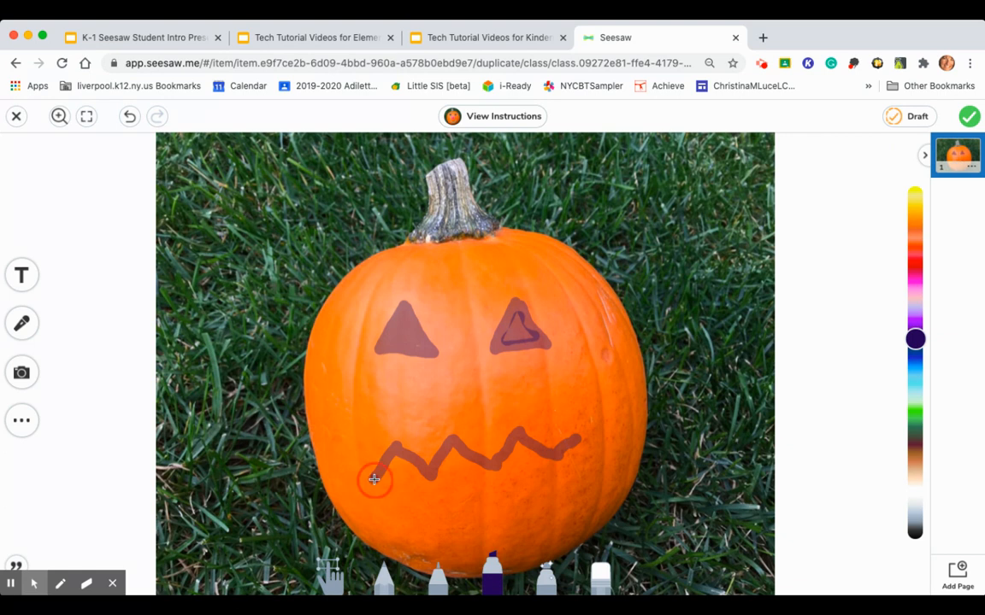
mouse_move(373, 480)
mouse_down()
mouse_move(395, 451)
mouse_move(430, 471)
mouse_move(446, 447)
mouse_move(495, 475)
mouse_move(514, 439)
mouse_move(560, 473)
mouse_move(574, 446)
mouse_move(547, 457)
mouse_move(535, 450)
mouse_up()
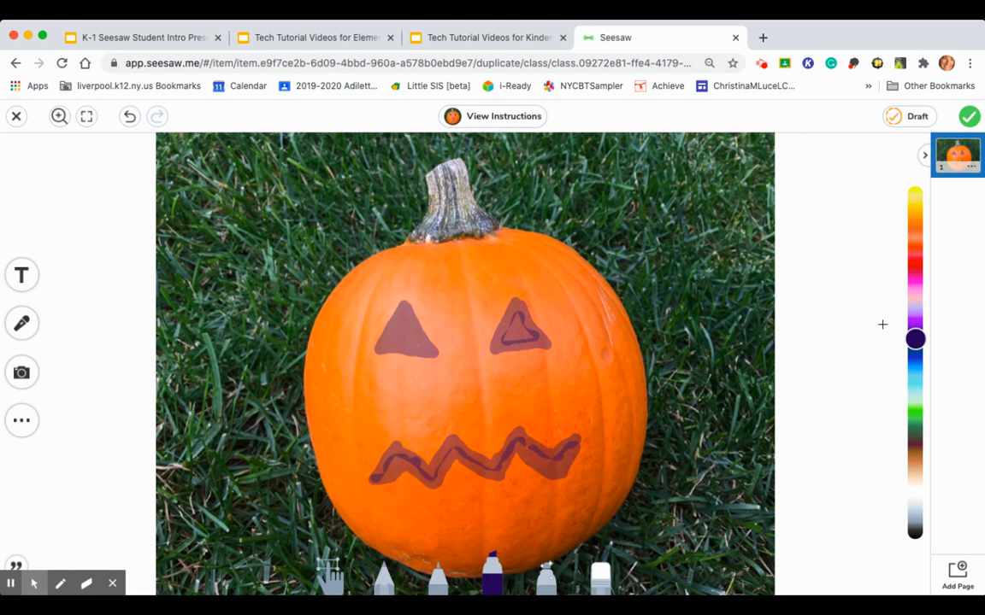
click(914, 252)
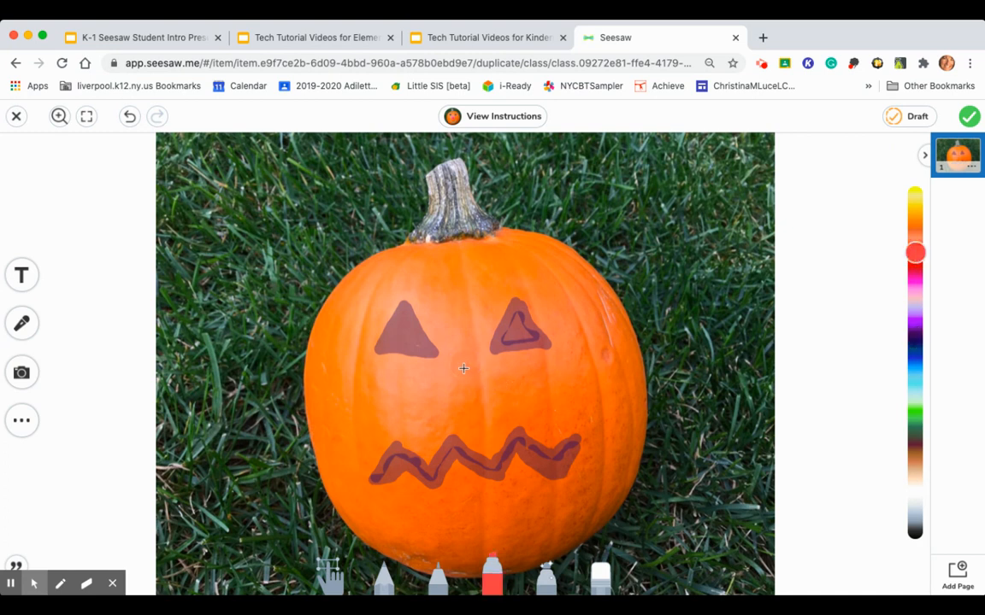
mouse_move(463, 362)
mouse_down()
mouse_move(441, 397)
mouse_move(486, 405)
mouse_move(466, 365)
mouse_move(452, 394)
mouse_move(471, 386)
mouse_up()
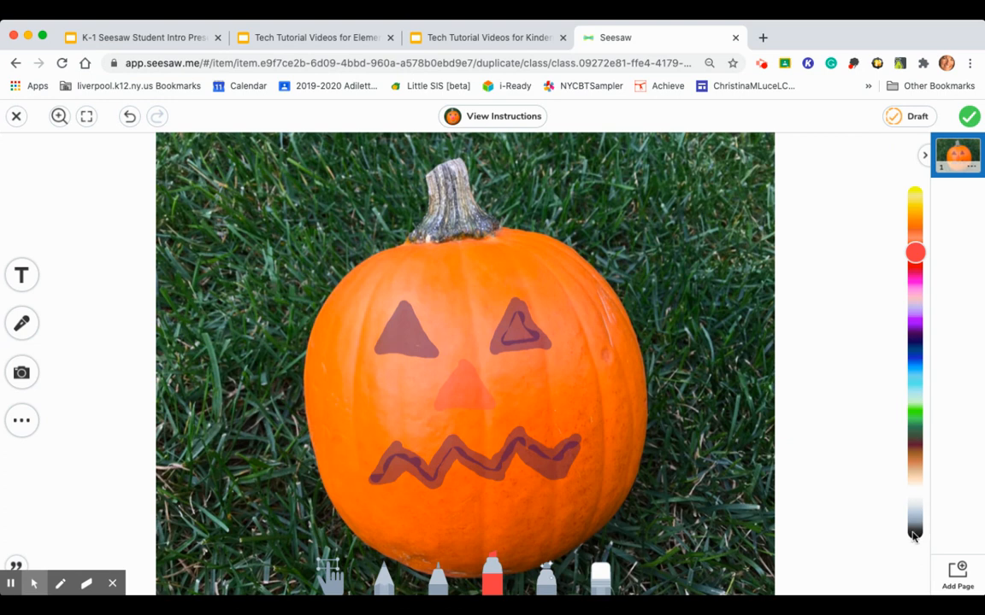
Step: Draw a filled white ghost on the grass to the upper right of the pumpkin and give it black facial features
click(918, 495)
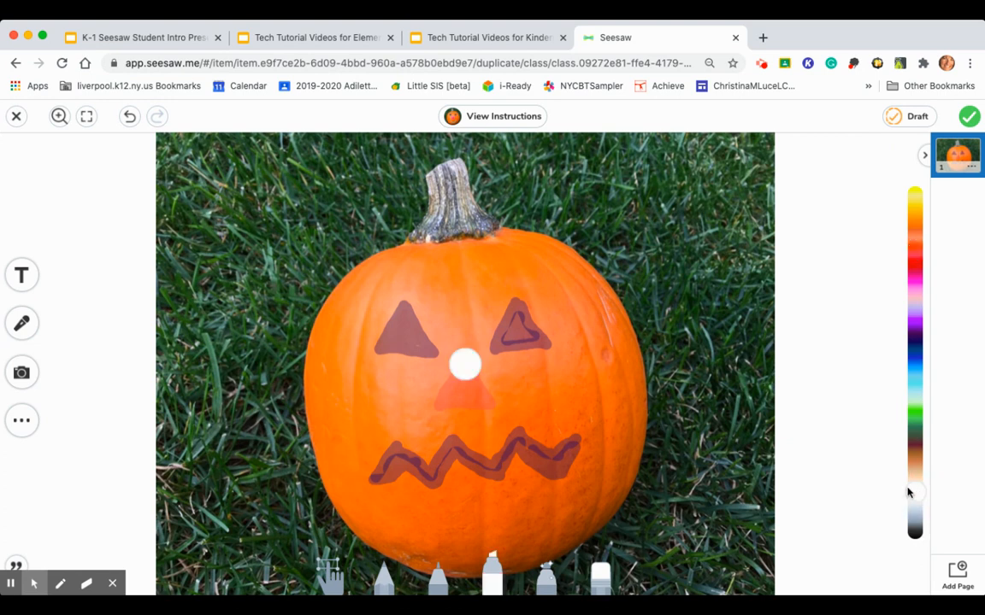
mouse_move(679, 341)
mouse_down()
mouse_move(666, 241)
mouse_move(699, 197)
mouse_move(738, 292)
mouse_move(707, 328)
mouse_up()
mouse_move(687, 335)
mouse_down()
mouse_move(708, 282)
mouse_move(699, 292)
mouse_move(683, 284)
mouse_move(703, 267)
mouse_move(683, 254)
mouse_move(699, 243)
mouse_move(672, 233)
mouse_move(684, 205)
mouse_move(694, 215)
mouse_up()
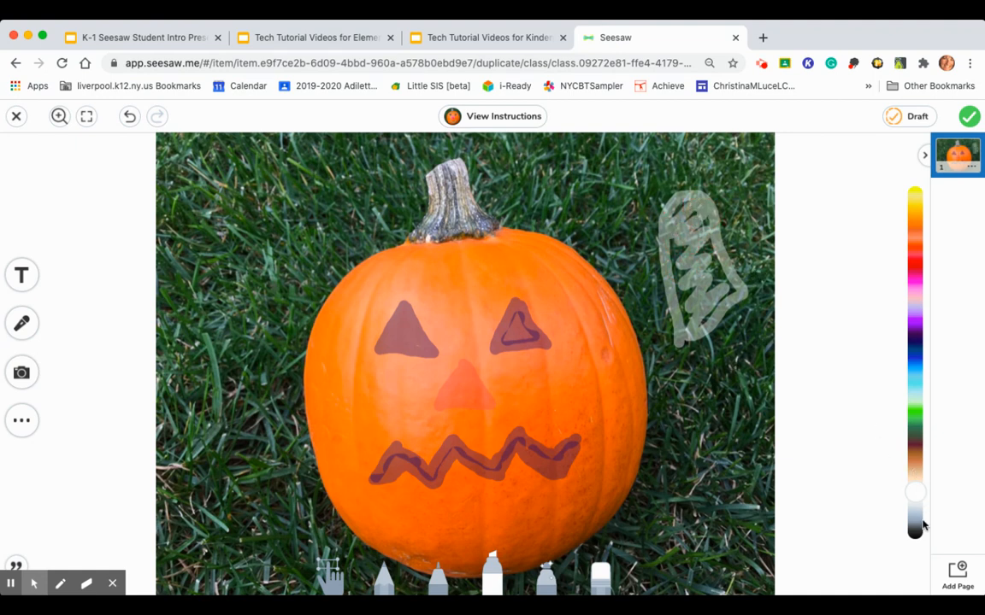
click(914, 531)
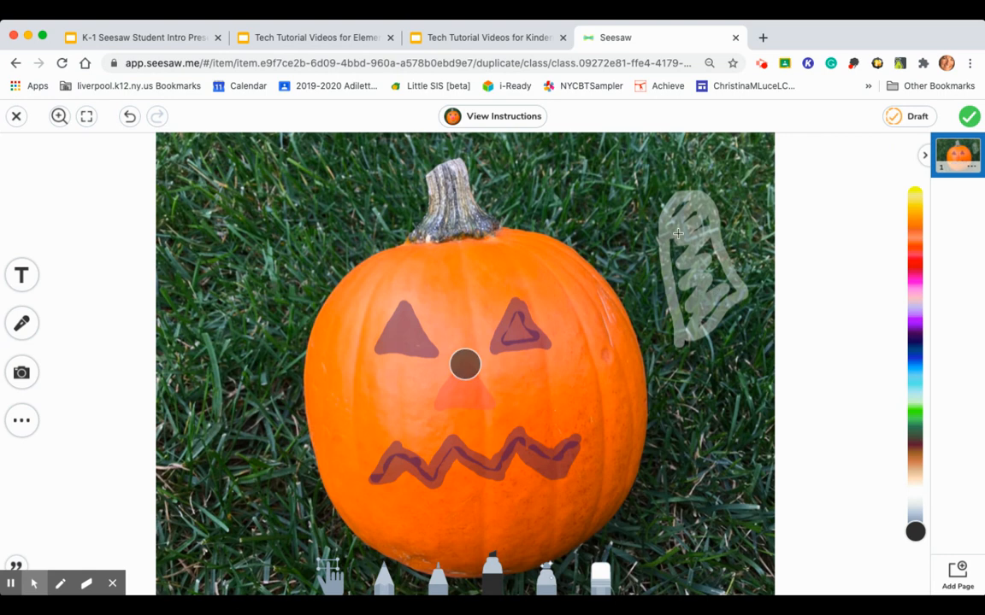
mouse_move(687, 227)
mouse_down()
mouse_move(699, 213)
mouse_move(702, 256)
mouse_up()
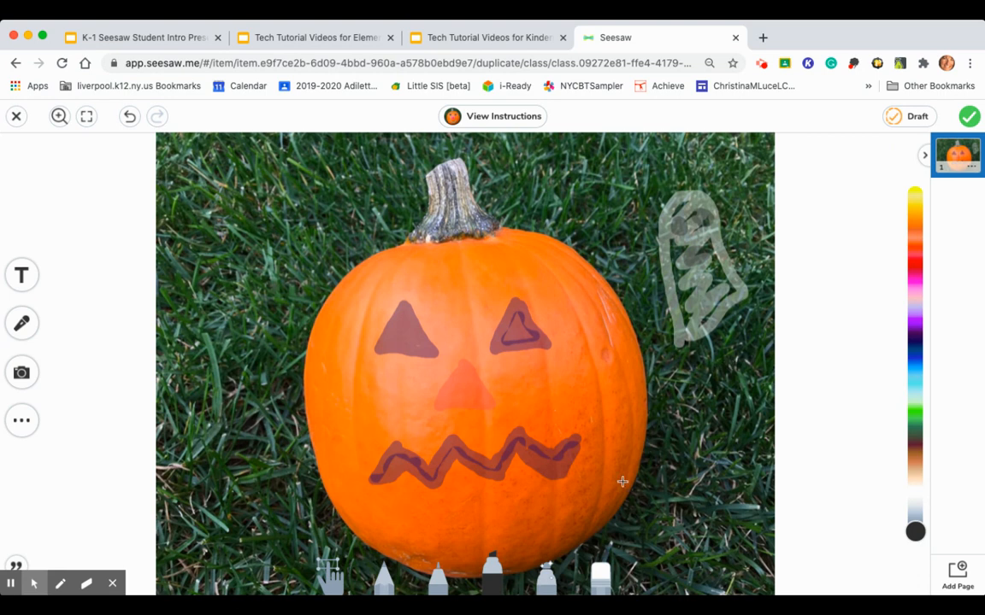
Step: Draw a short brown eyebrow slanting inward above each eye with the thin marker
click(437, 588)
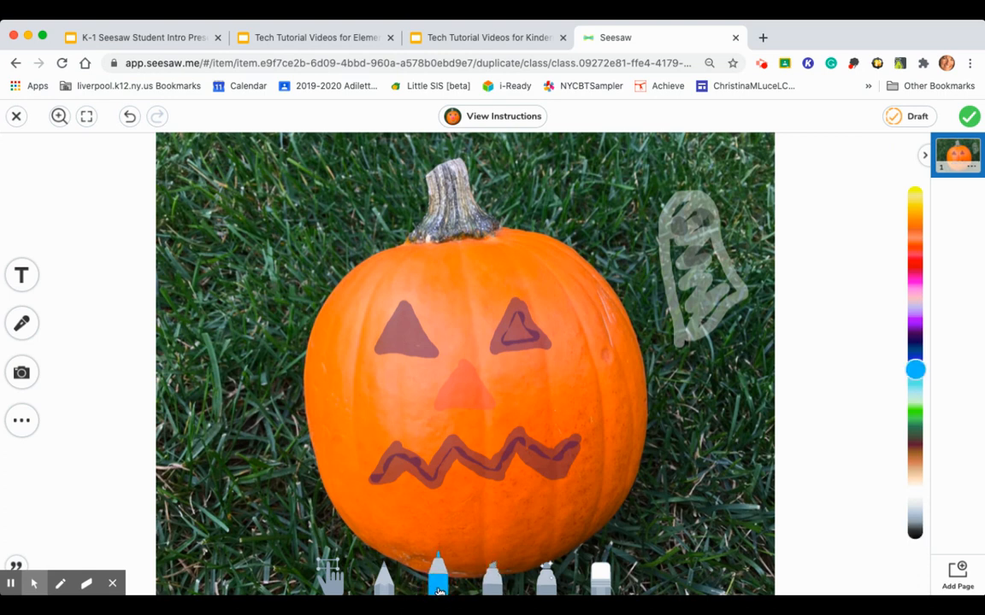
click(914, 450)
drag(393, 275, 423, 293)
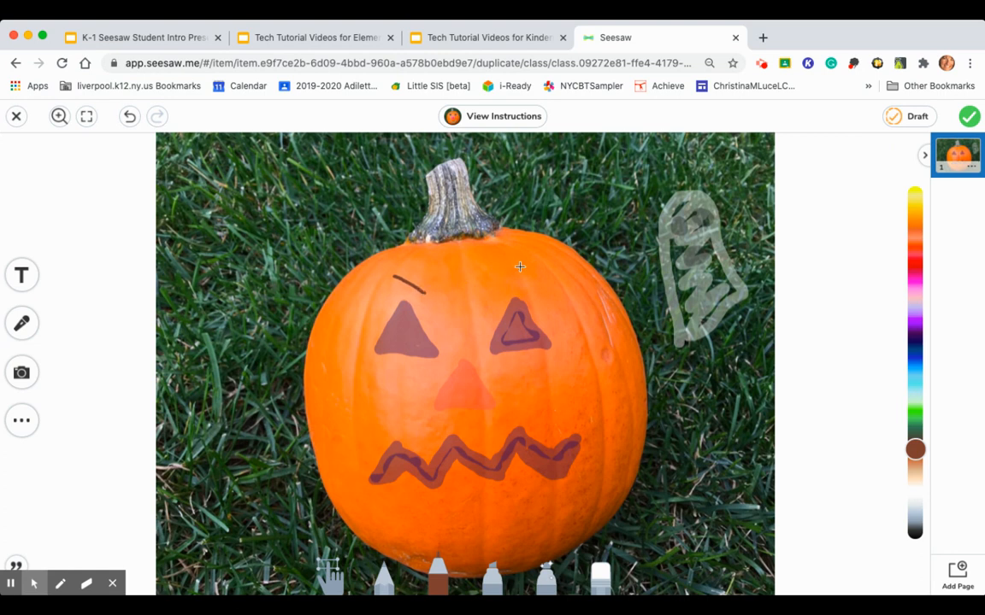
drag(517, 267, 493, 291)
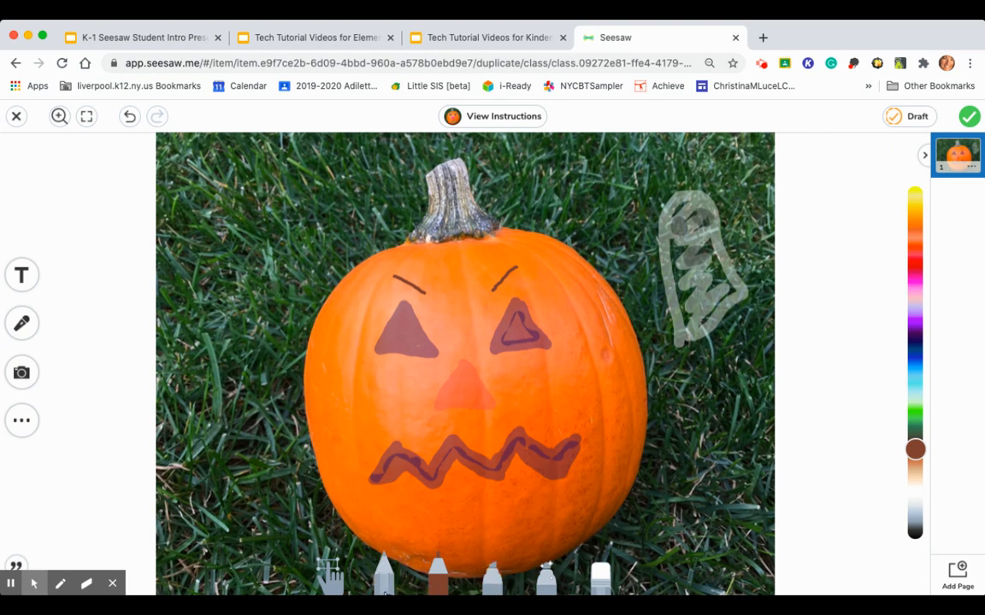
Step: Add a text label reading "Pumpkin" and place it over the left edge of the pumpkin at nose height
click(329, 571)
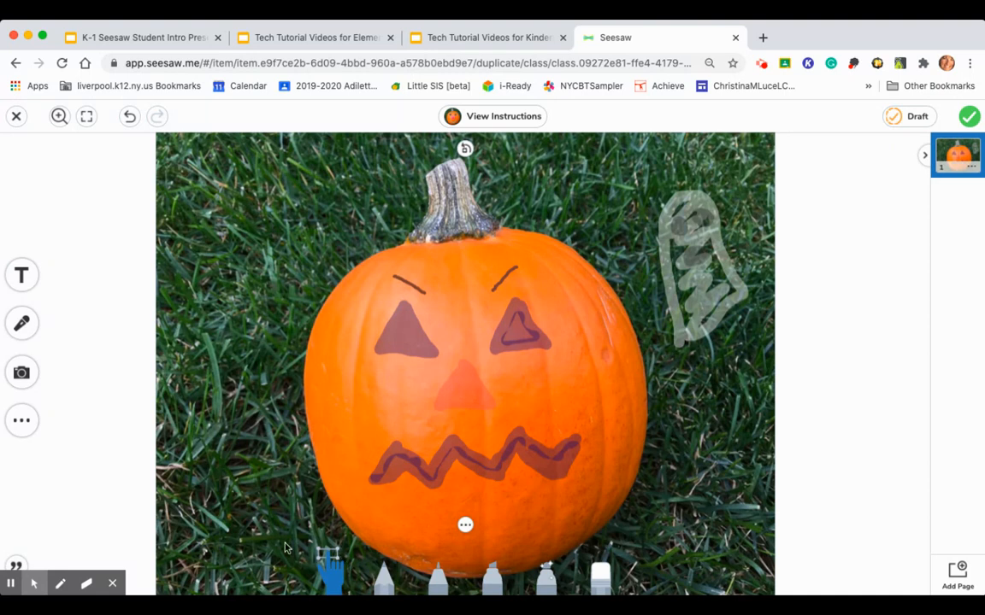
click(25, 283)
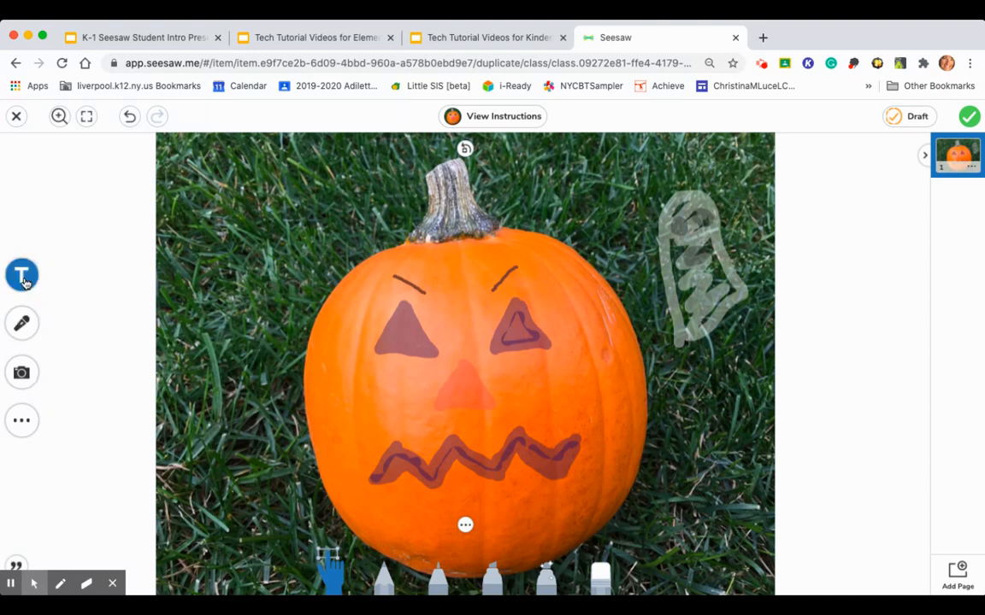
click(25, 280)
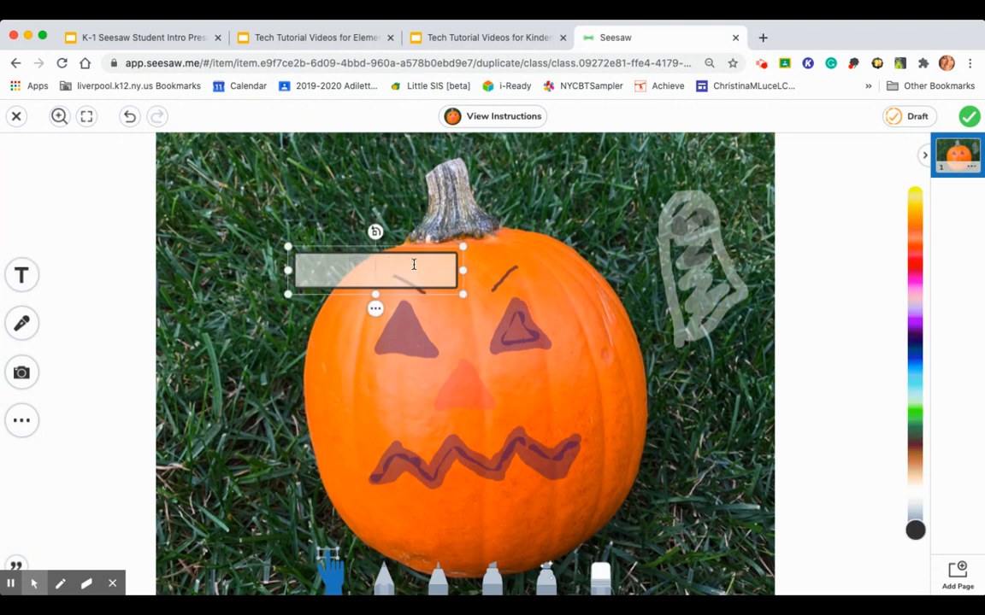
text(Pum)
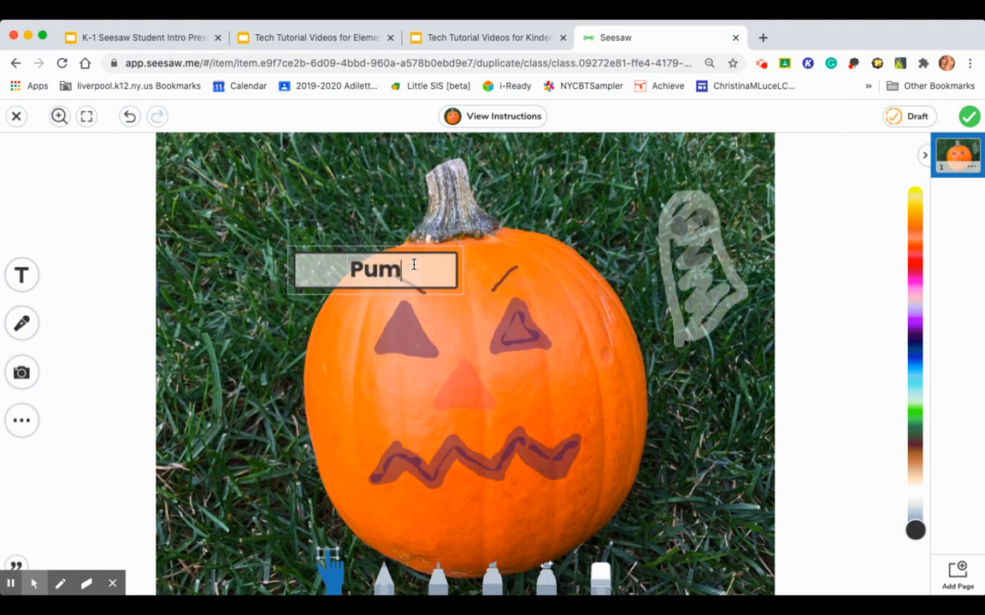
text(pkin)
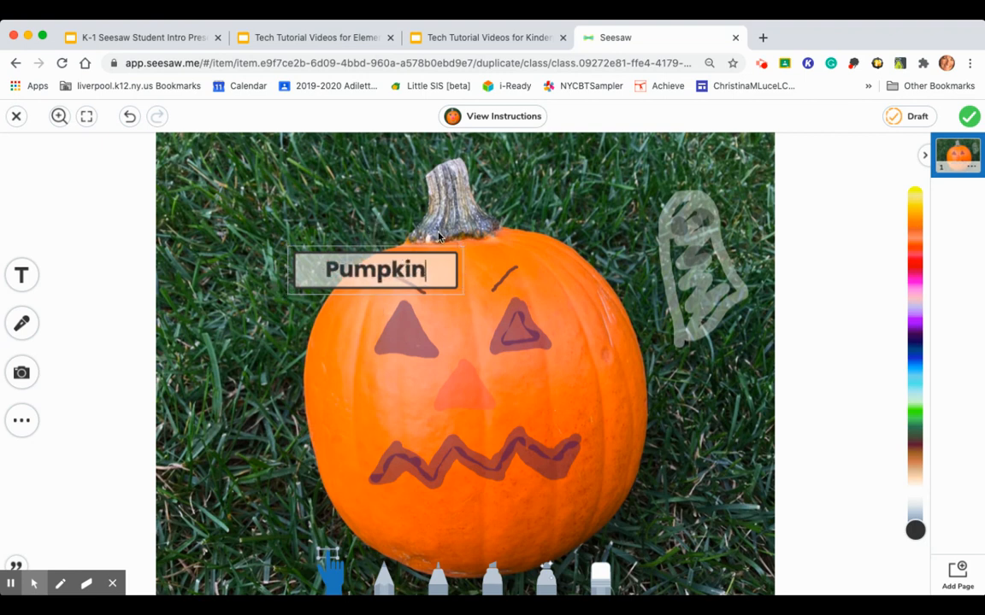
click(442, 262)
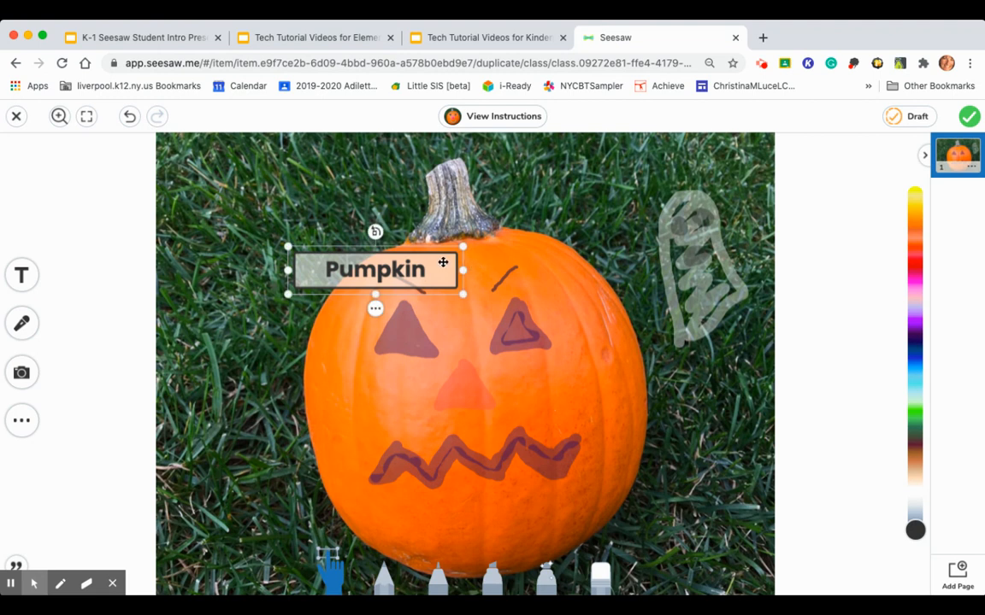
click(444, 263)
drag(444, 263, 341, 397)
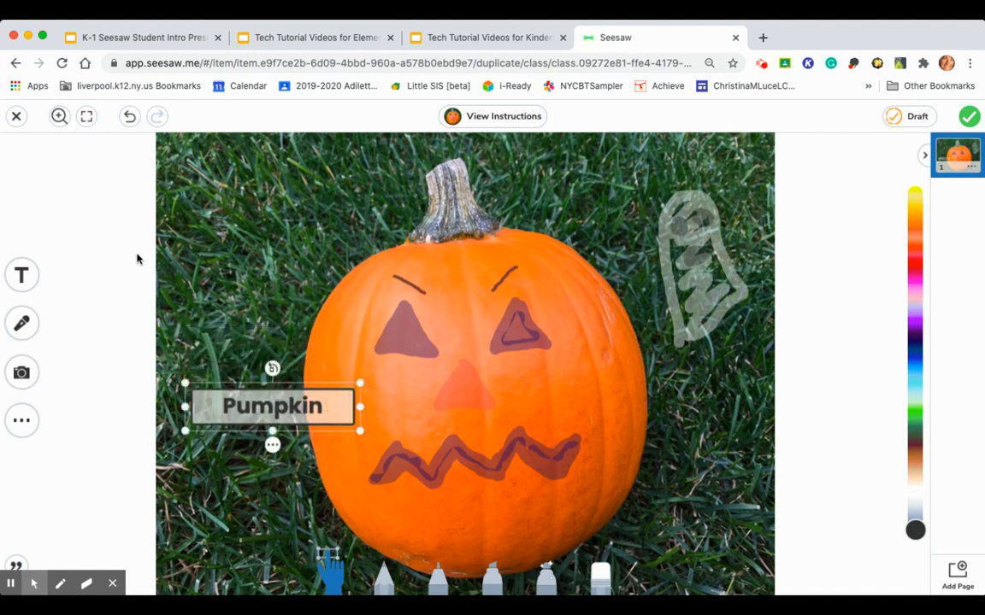
click(183, 204)
Step: Add a text label reading "Ghost" and place it directly above the drawn ghost
click(34, 284)
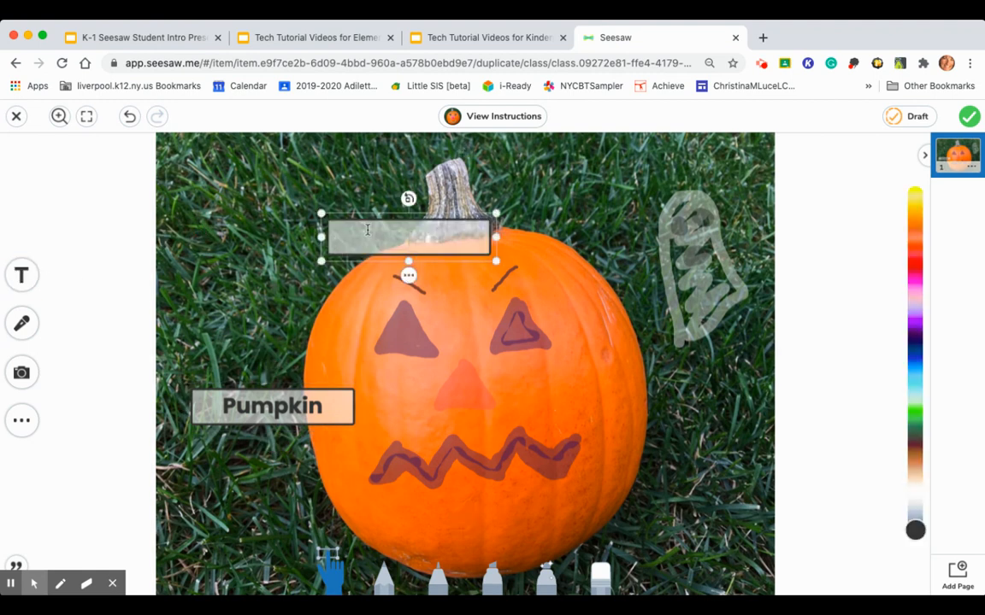
click(437, 218)
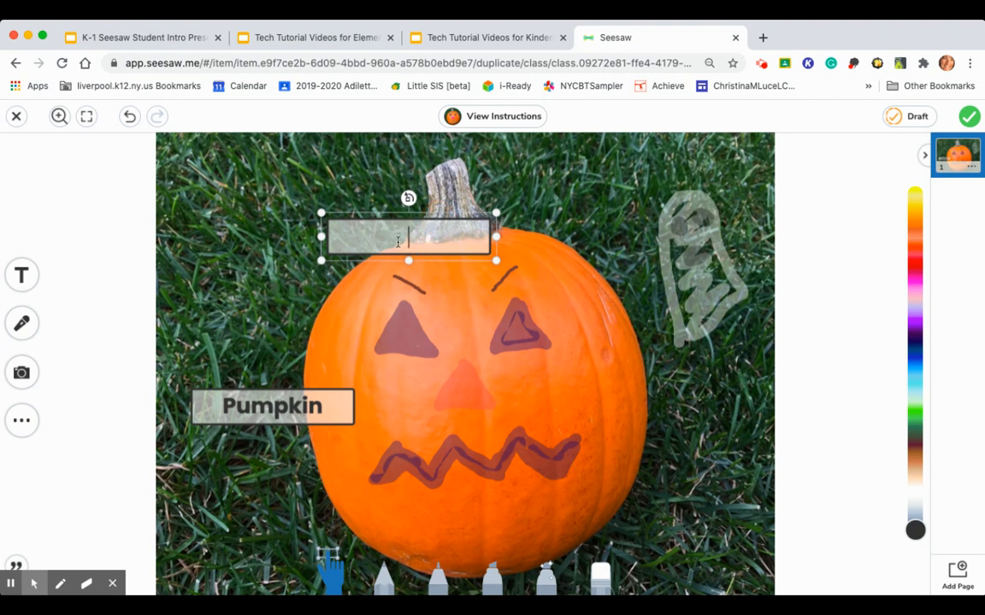
text(Ghost)
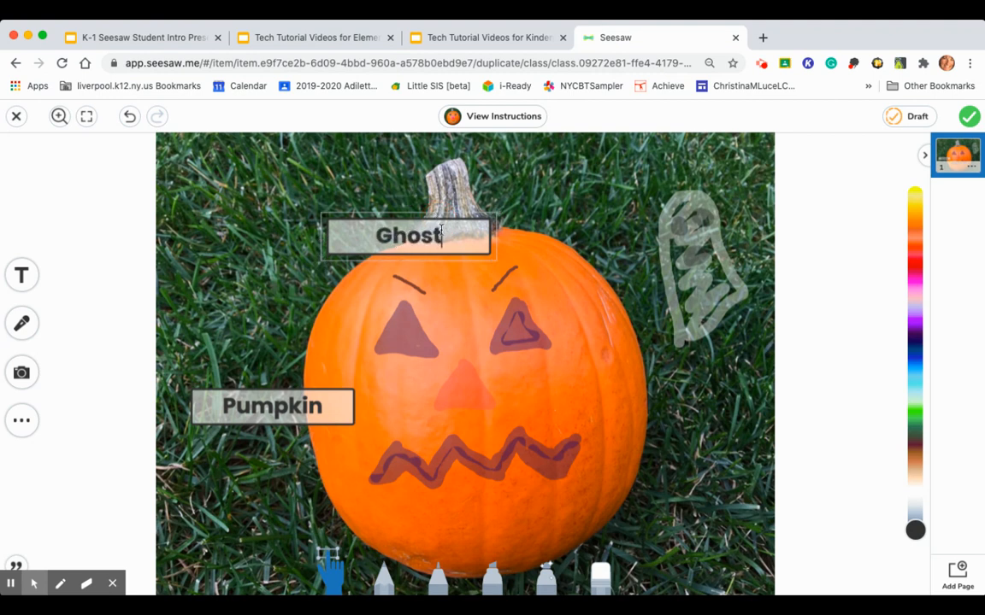
click(521, 204)
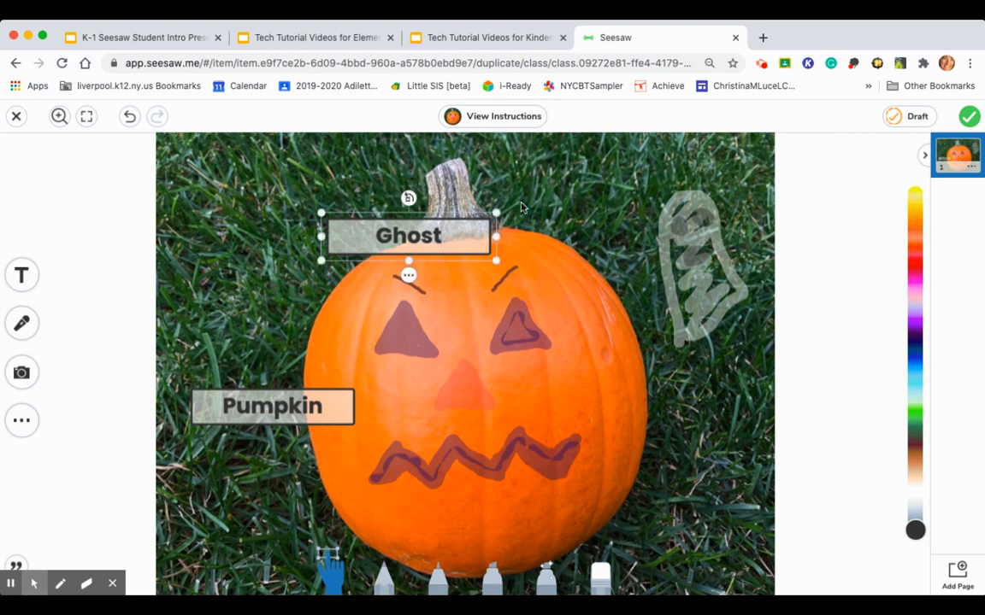
mouse_move(492, 219)
mouse_down()
mouse_move(586, 255)
mouse_move(778, 359)
mouse_move(770, 155)
mouse_up()
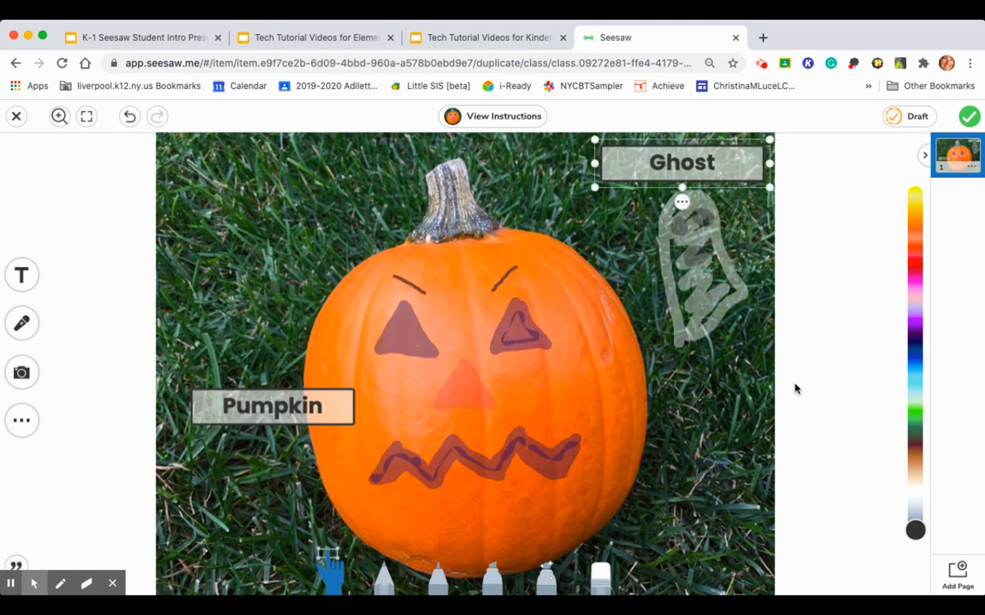
click(745, 437)
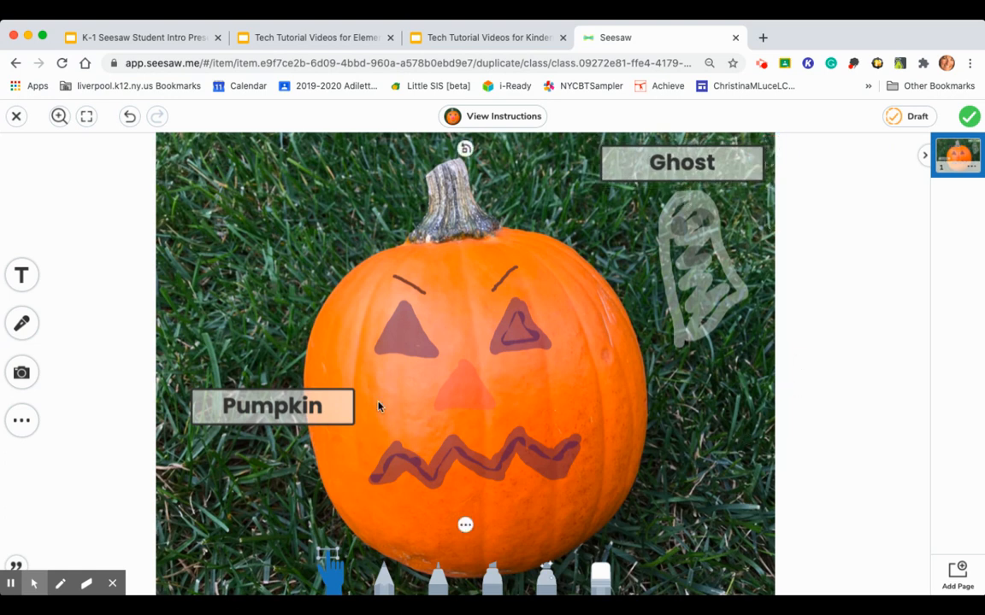
Step: Add a text label with the student's name and place it on the grass in the picture's upper-left corner
click(25, 276)
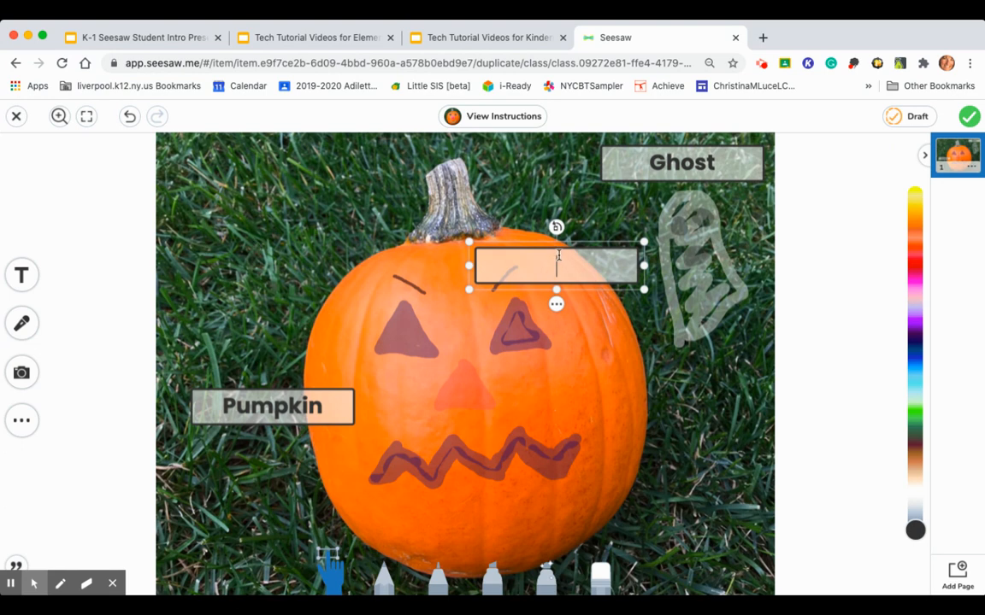
text(Ms)
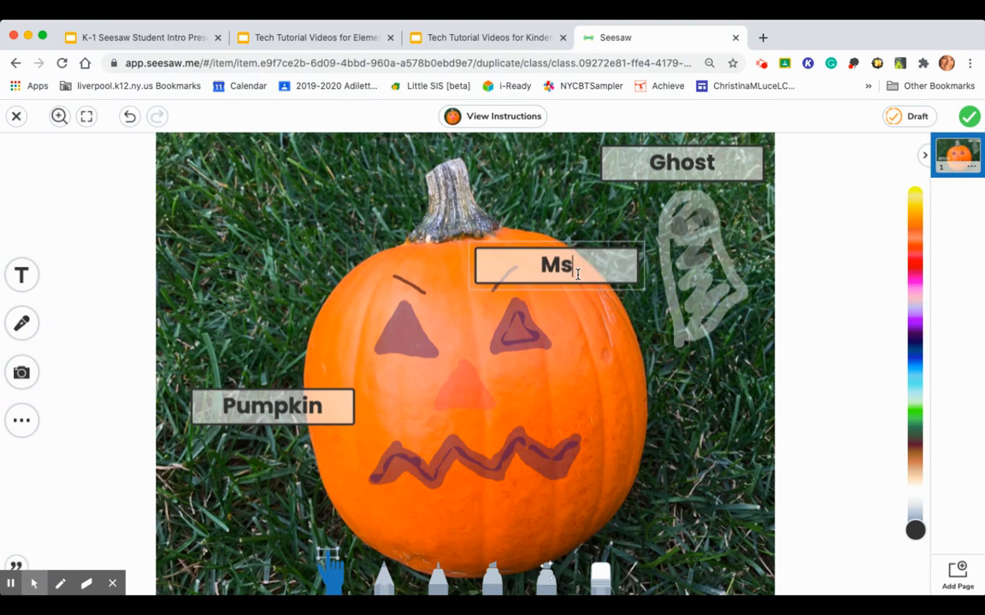
text(. Luce)
click(662, 334)
drag(637, 278, 323, 176)
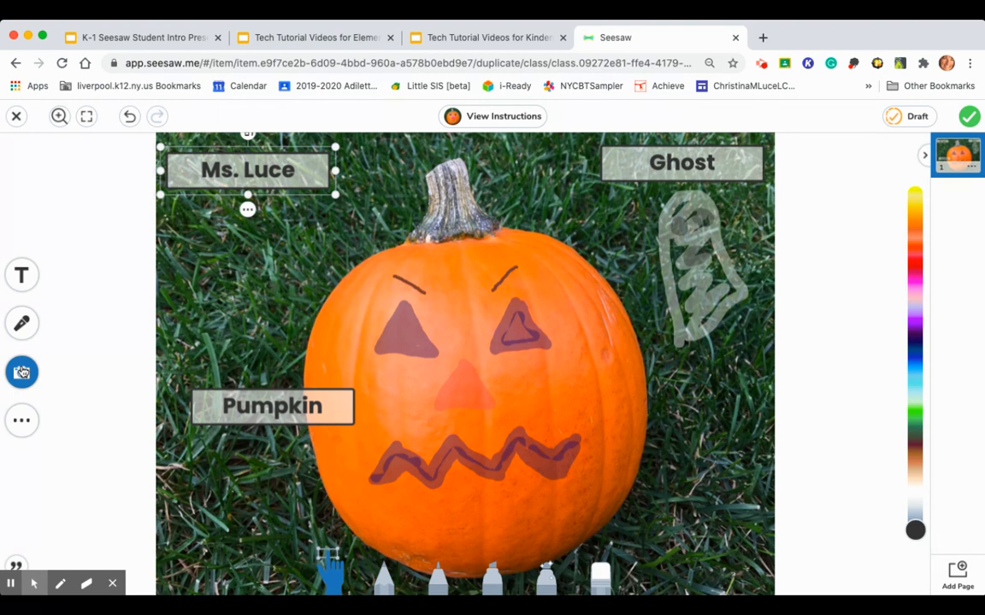
Step: Add a tall blue triangle shape and fit it over the drawn nose between the pumpkin's eyes and mouth
click(21, 420)
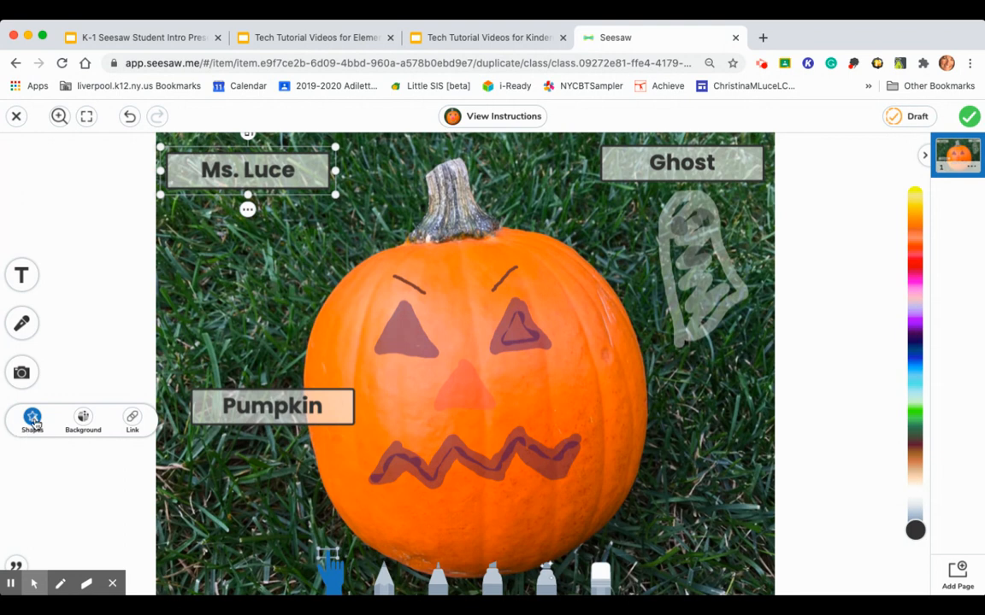
click(33, 419)
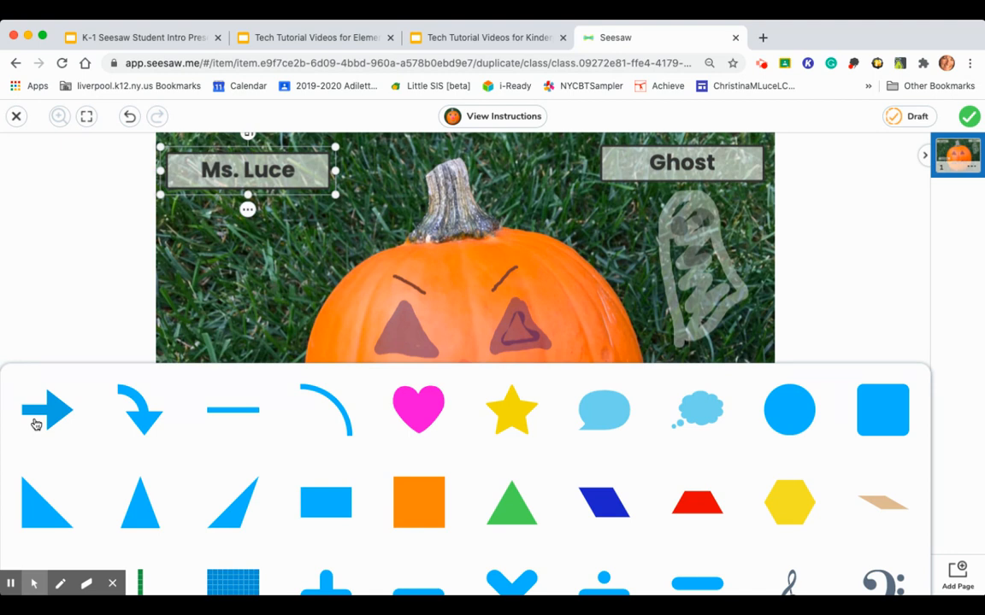
click(138, 523)
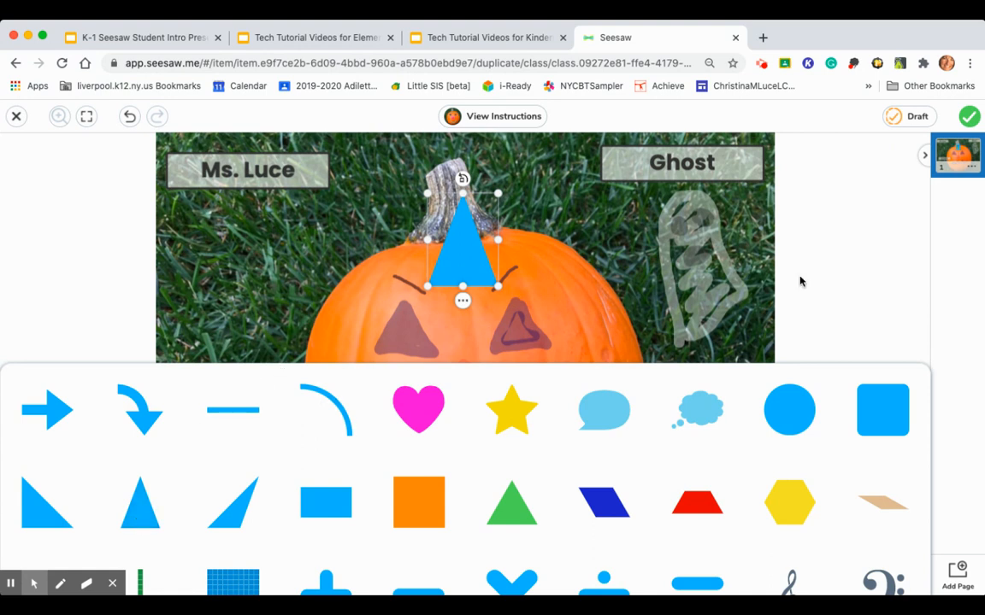
click(849, 301)
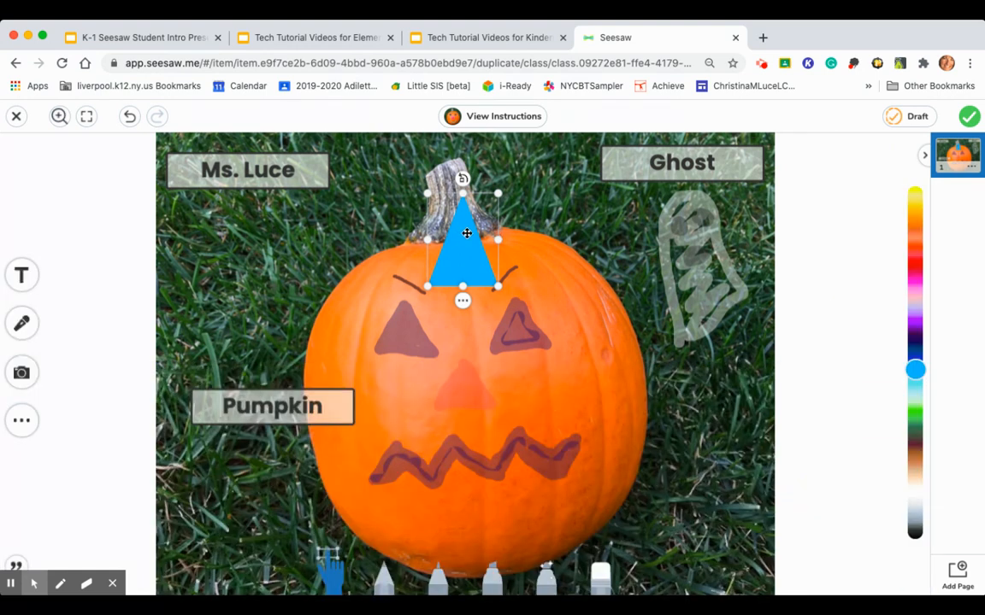
drag(467, 234, 470, 369)
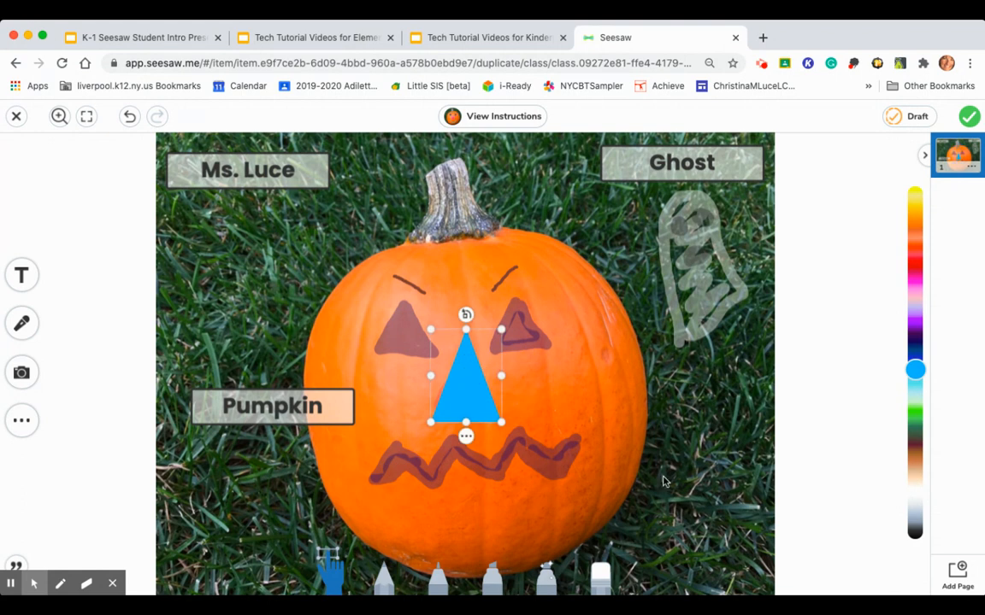
drag(502, 422, 476, 406)
drag(474, 406, 478, 399)
click(706, 488)
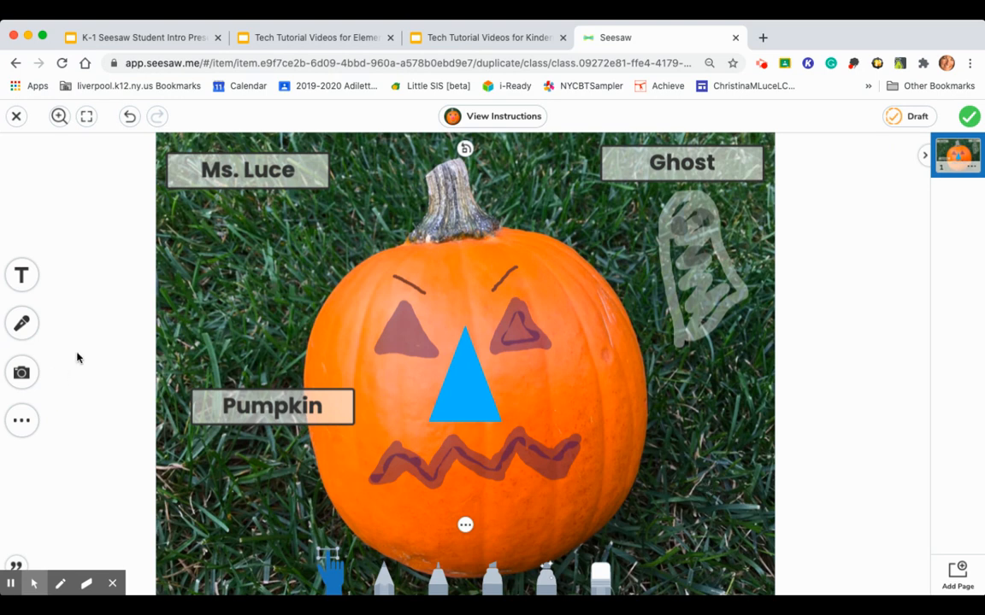
Step: Record a voice narration of about 22 seconds over the decorated pumpkin page and finish the recording
click(23, 331)
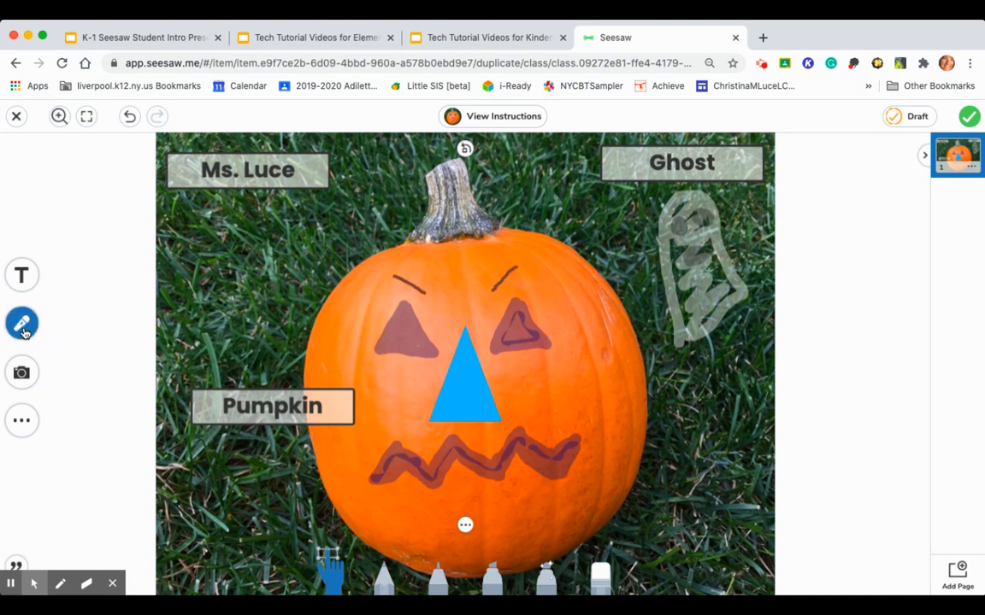
click(24, 331)
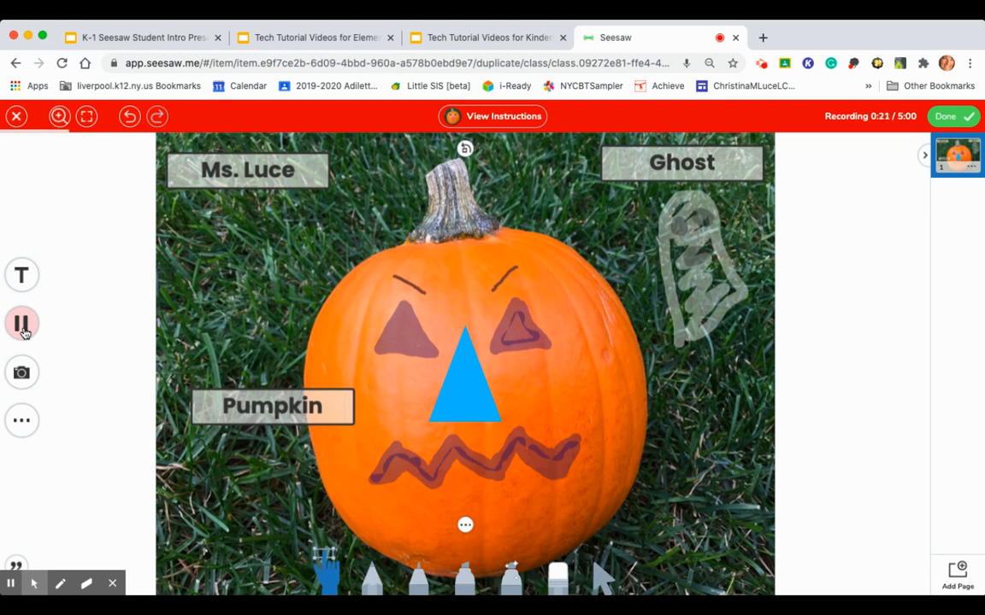
click(24, 330)
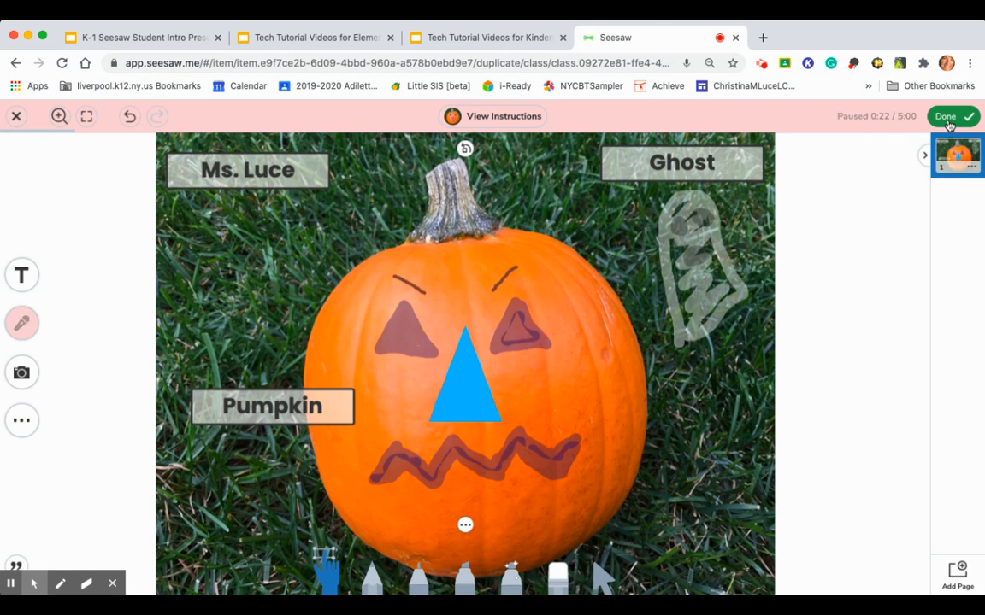
click(947, 123)
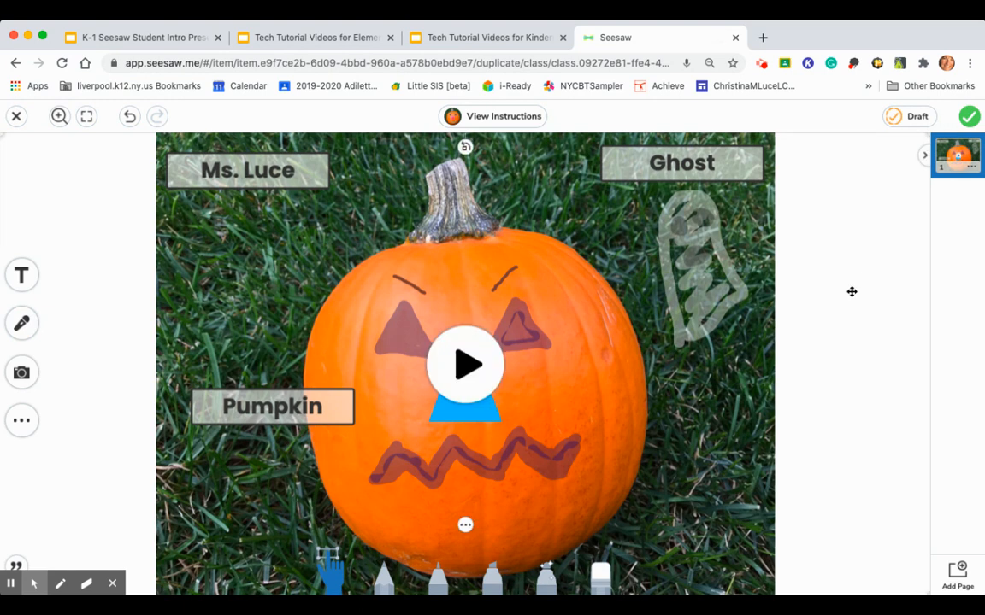
Step: Play back the voice recording and submit the finished pumpkin activity
click(466, 367)
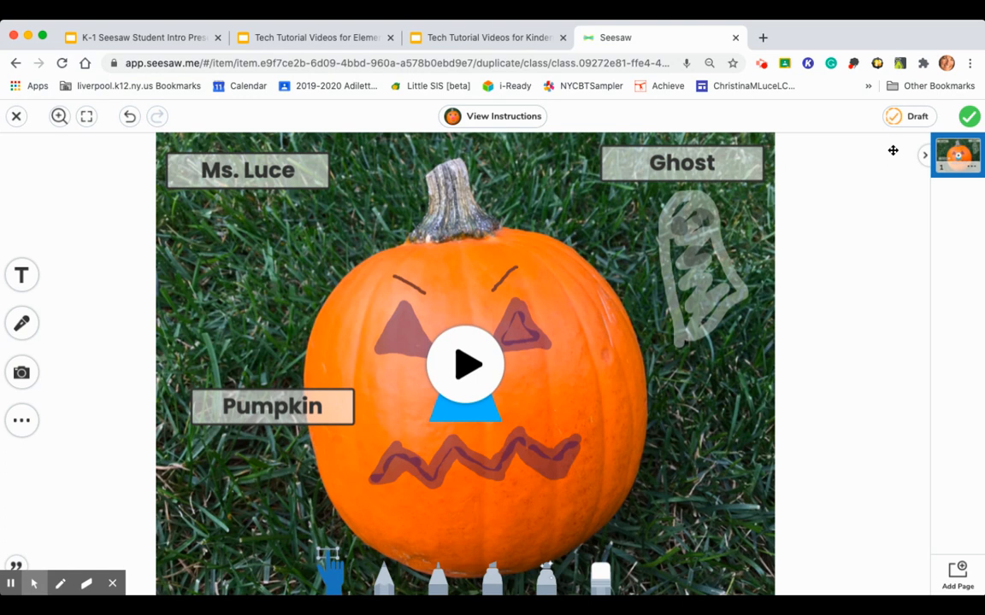
click(970, 117)
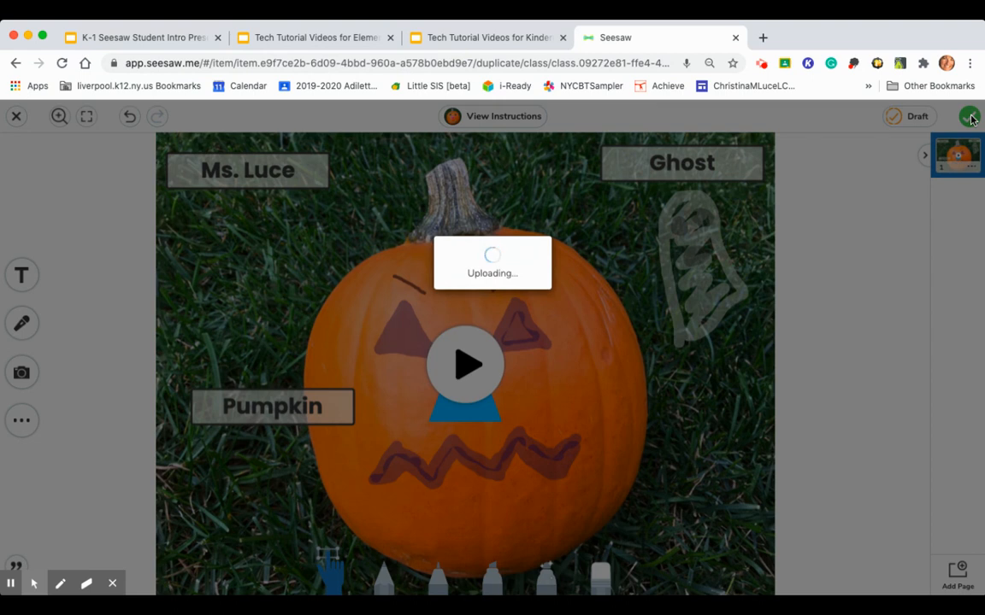